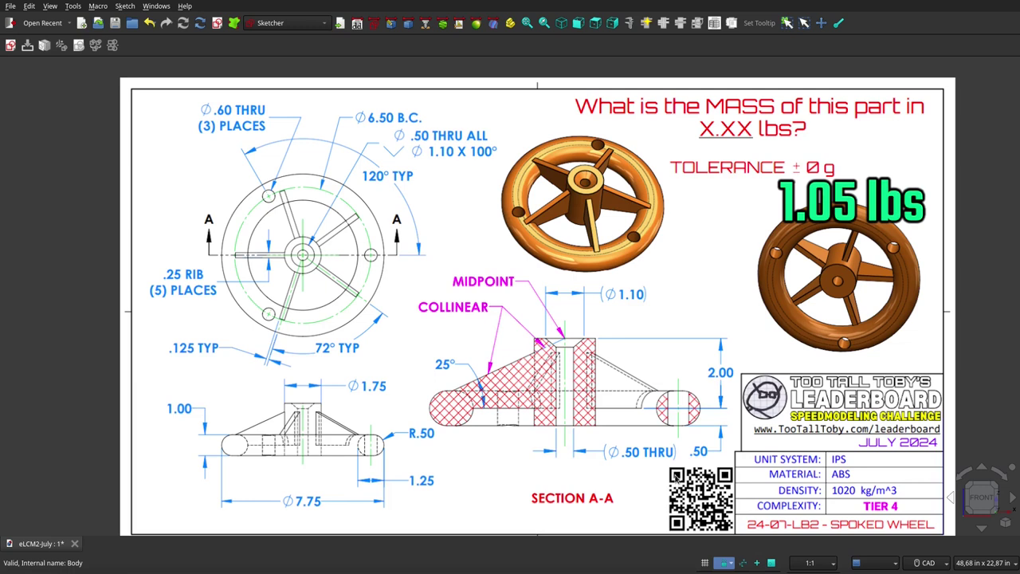
Step: Pan and zoom in on the drawing's side view behind the wheel model
{"action": "middle_click_drag", "start_coordinate": [675, 475], "coordinate": [668, 454]}
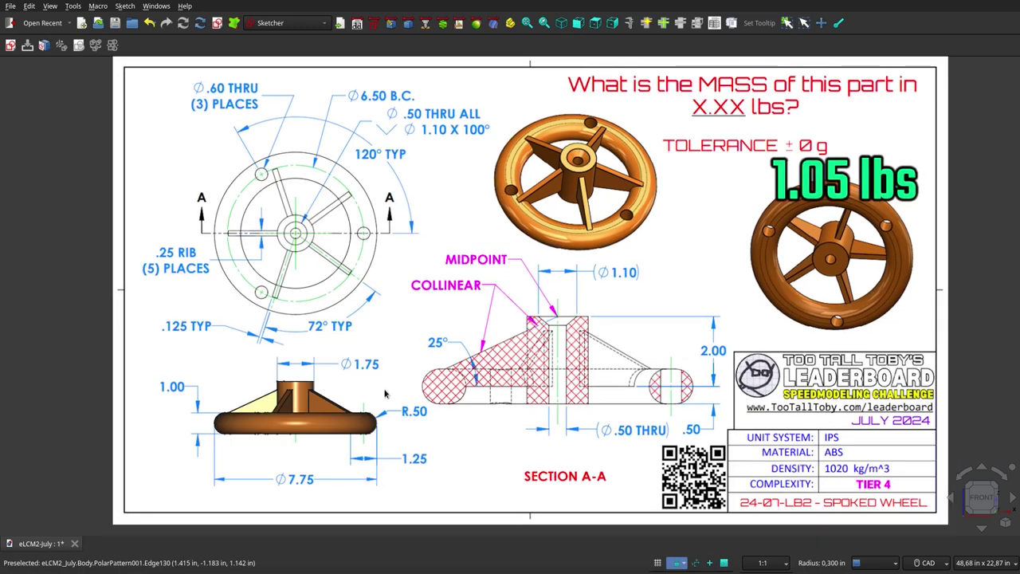
{"action": "scroll", "coordinate": [252, 455], "scroll_direction": "up", "scroll_amount": 3}
{"action": "scroll", "coordinate": [252, 456], "scroll_direction": "up", "scroll_amount": 4}
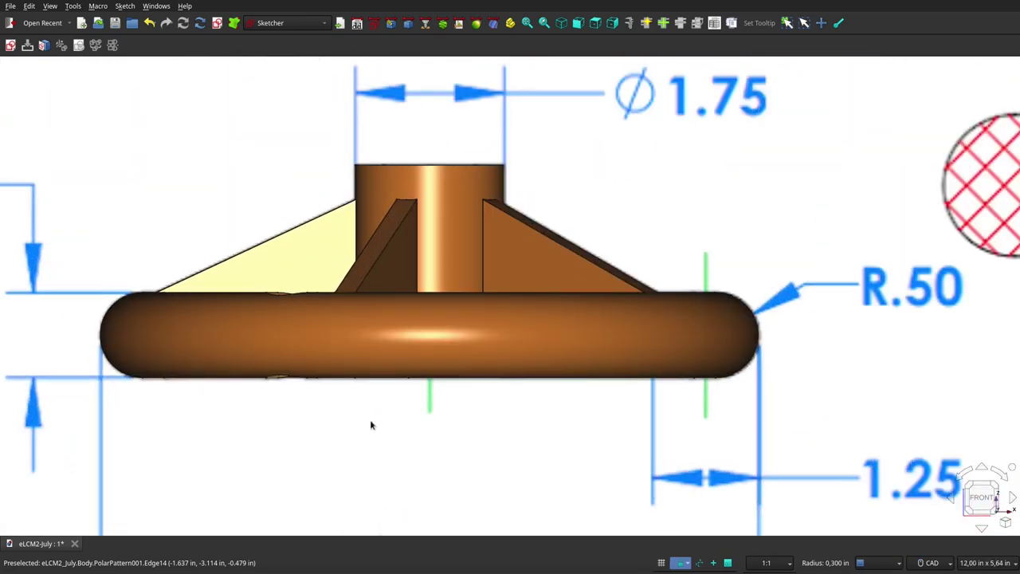
{"action": "scroll", "coordinate": [451, 420], "scroll_direction": "down", "scroll_amount": 1}
{"action": "scroll", "coordinate": [452, 424], "scroll_direction": "down", "scroll_amount": 1}
{"action": "scroll", "coordinate": [452, 426], "scroll_direction": "up", "scroll_amount": 3}
{"action": "scroll", "coordinate": [569, 430], "scroll_direction": "down", "scroll_amount": 3}
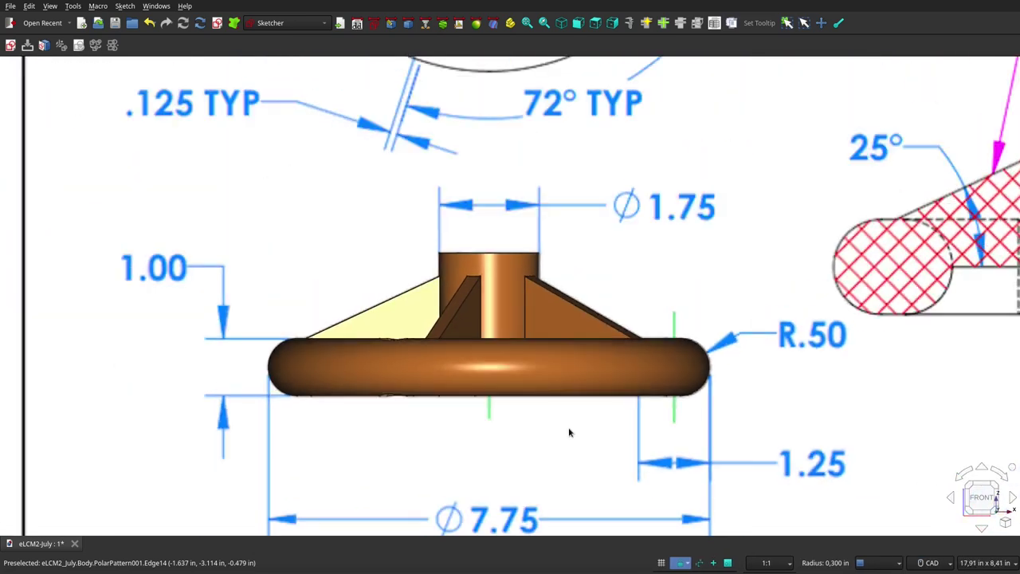
{"action": "scroll", "coordinate": [568, 433], "scroll_direction": "up", "scroll_amount": 2}
Step: Toggle the Body's visibility with Space to compare the wheel against the dashed hidden lines, leaving it semi-transparent
{"action": "key", "text": "space"}
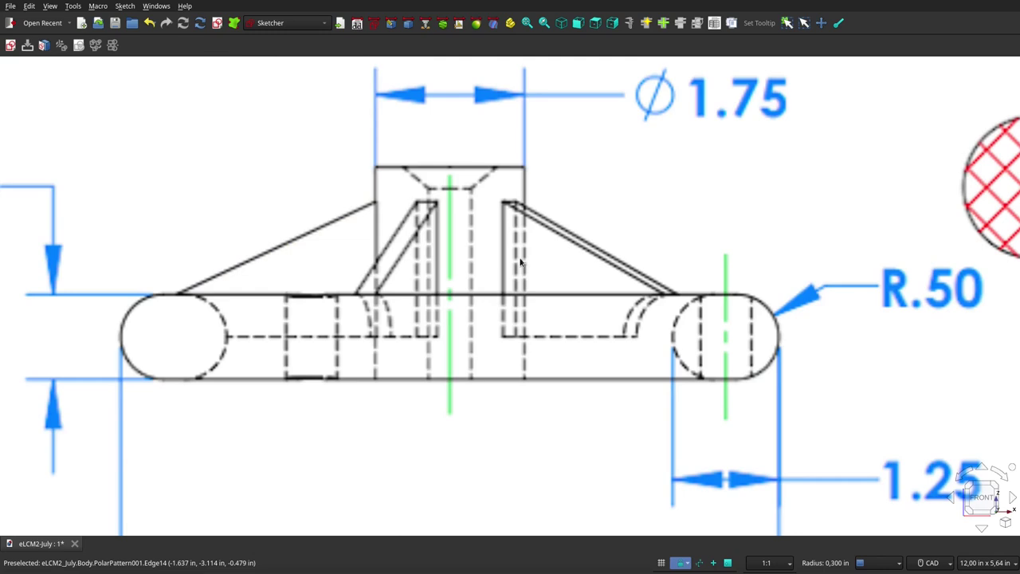
{"action": "key", "text": "space"}
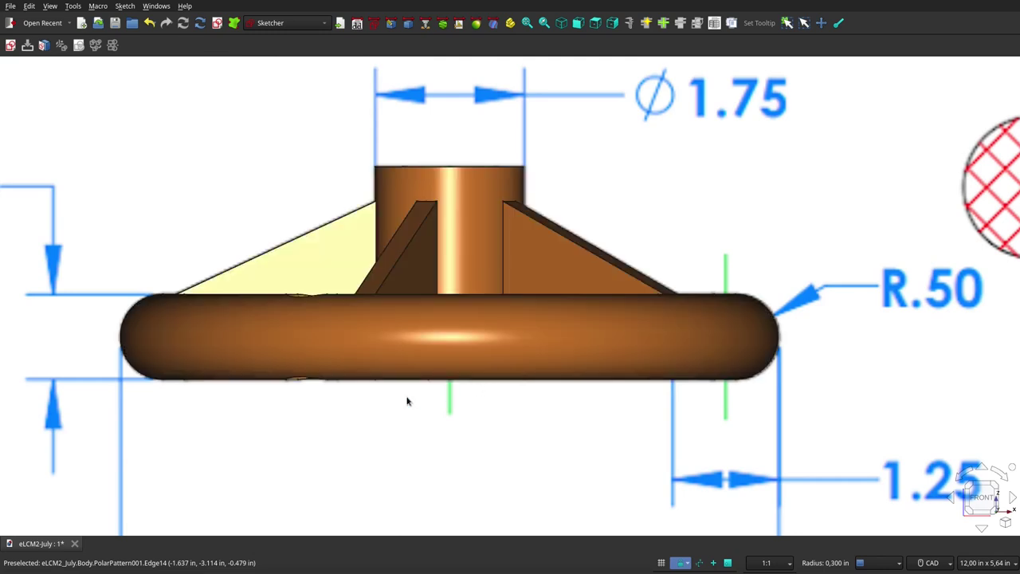
{"action": "key", "text": "space"}
{"action": "key", "text": "space"}
{"action": "key", "text": "space"}
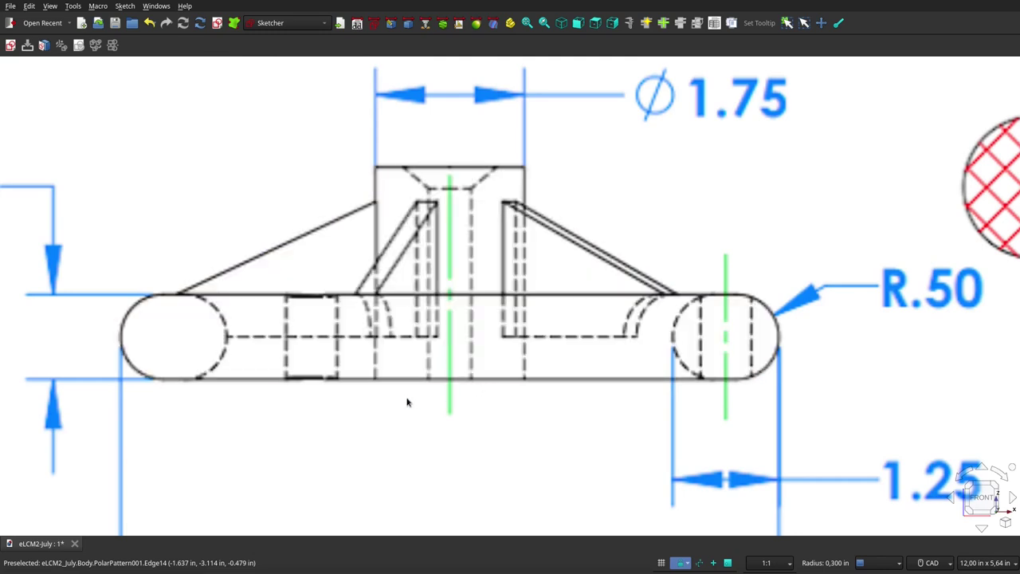
{"action": "key", "text": "space"}
{"action": "key", "text": "space"}
{"action": "key", "text": "space"}
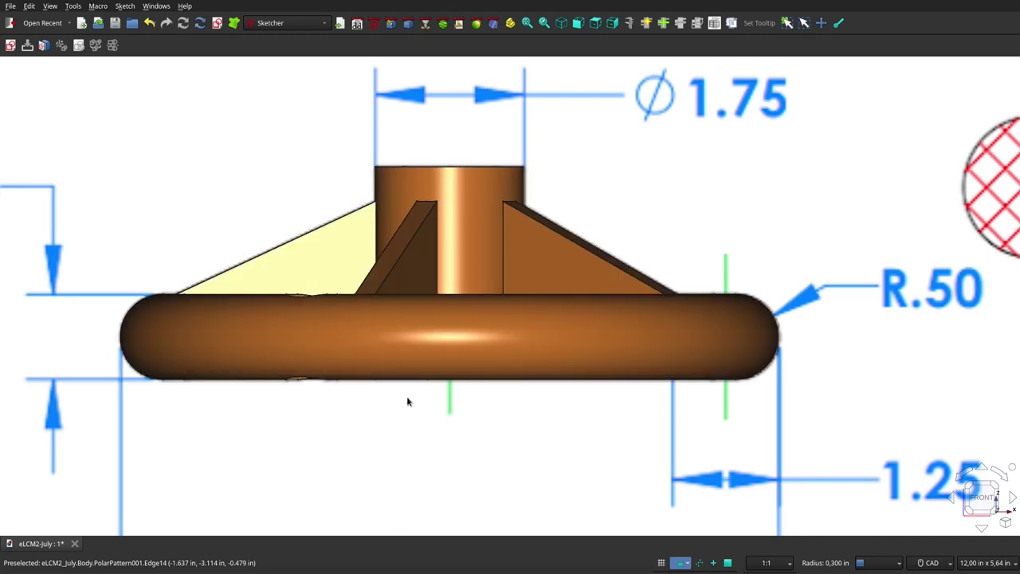
{"action": "key", "text": "space"}
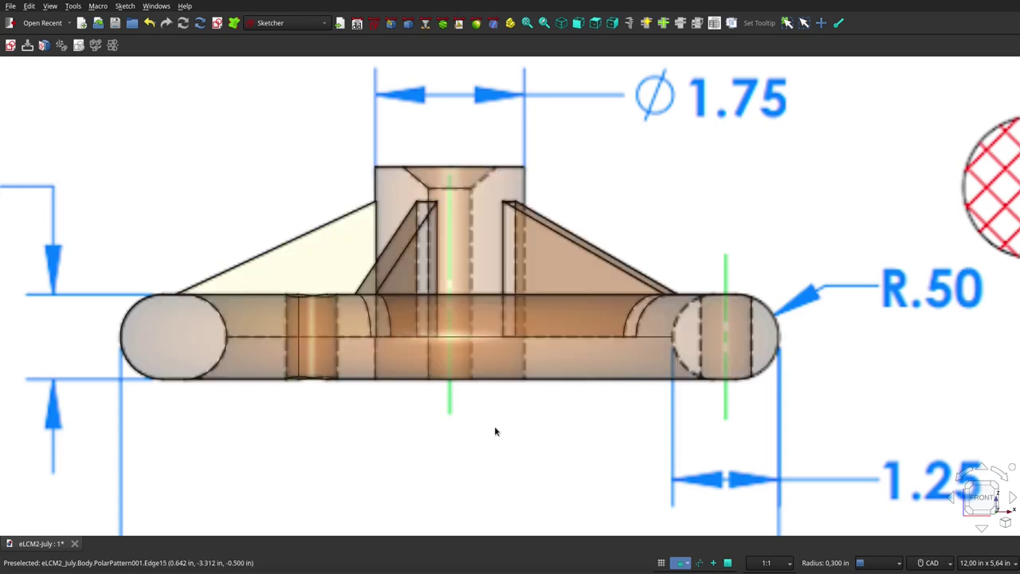
{"action": "key", "text": "space"}
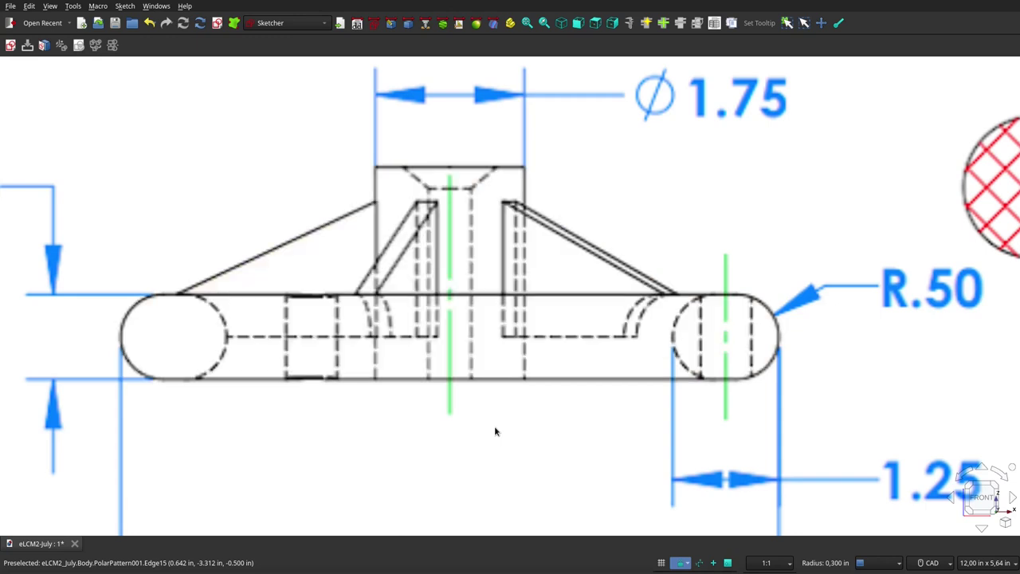
{"action": "key", "text": "space"}
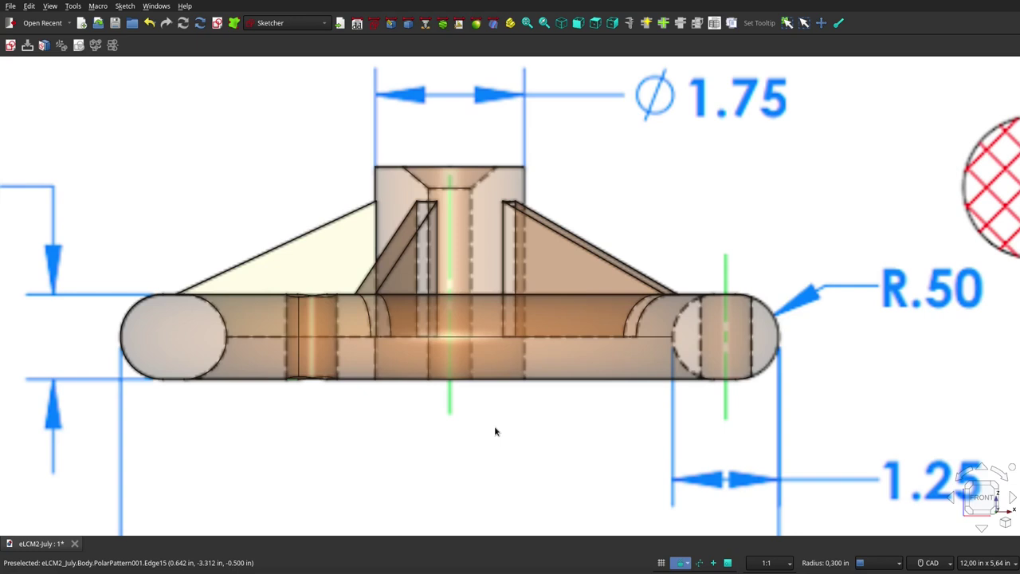
{"action": "key", "text": "space"}
{"action": "key", "text": "space"}
{"action": "key", "text": "space"}
{"action": "key", "text": "space"}
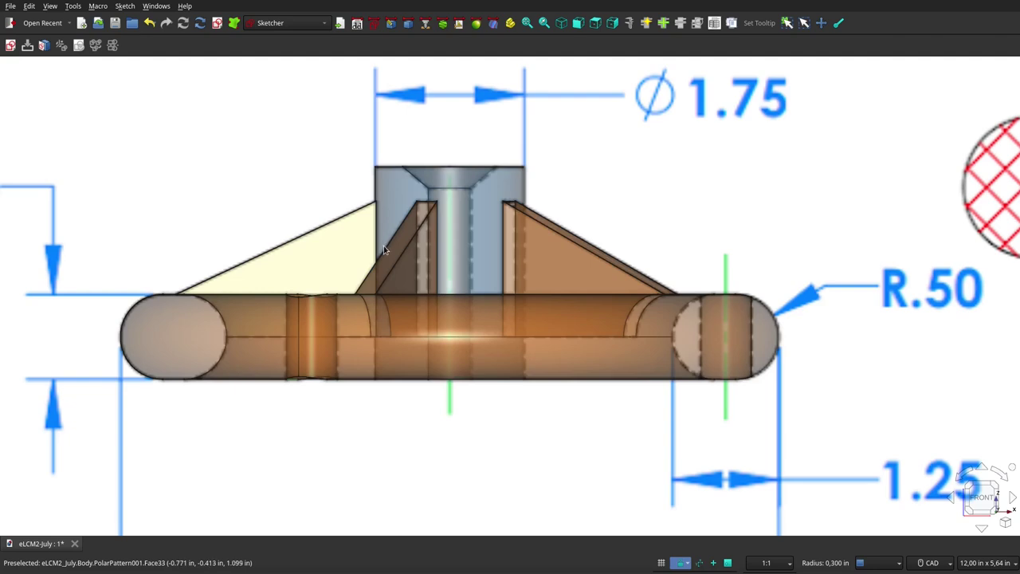
Step: Inspect the wheel from rear, top and bottom views, checking the five .25 ribs against the 72° spacing
{"action": "left_click", "coordinate": [1011, 470]}
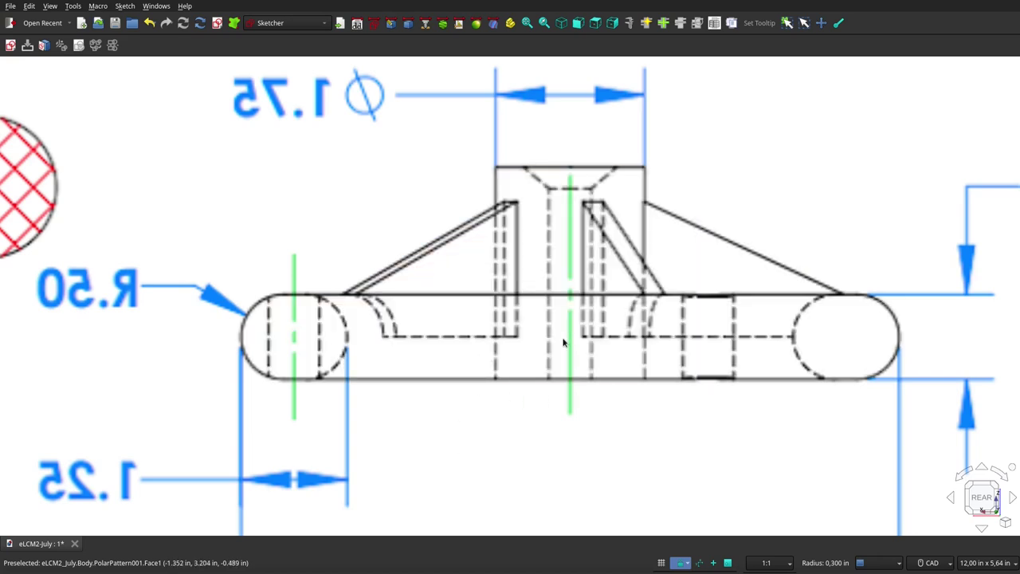
{"action": "left_click", "coordinate": [594, 25]}
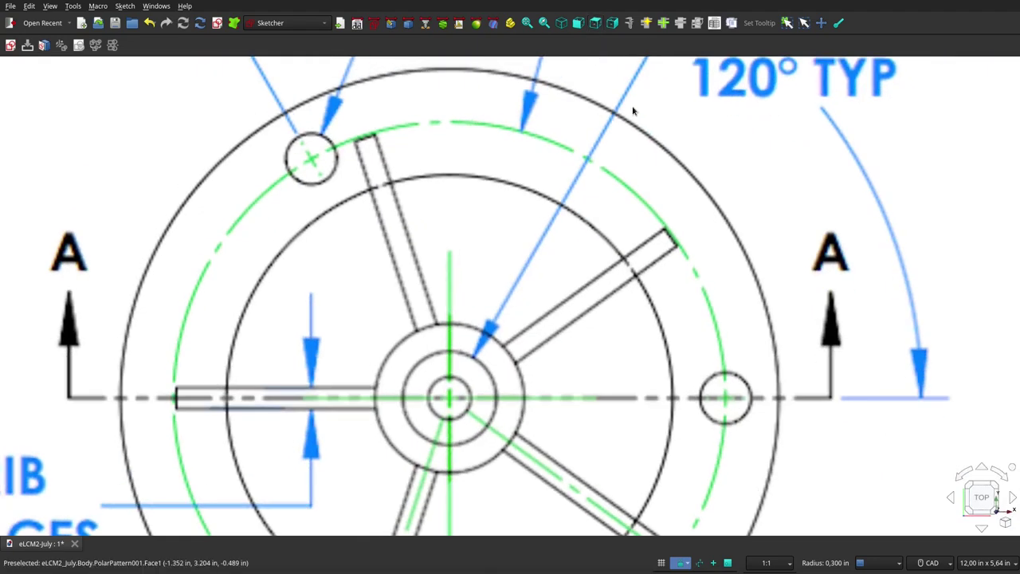
{"action": "scroll", "coordinate": [655, 163], "scroll_direction": "down", "scroll_amount": 3}
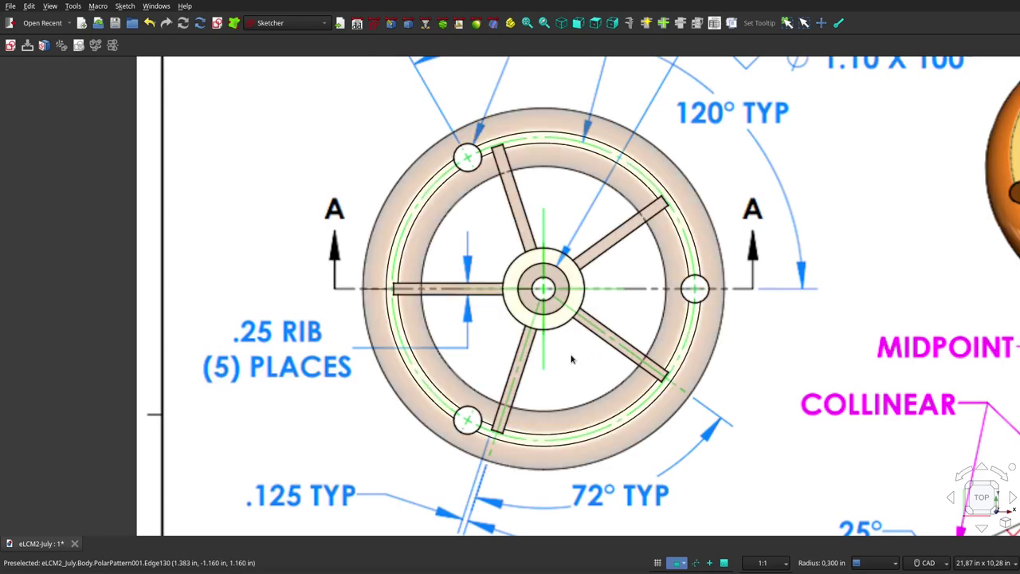
{"action": "left_click", "coordinate": [1013, 470]}
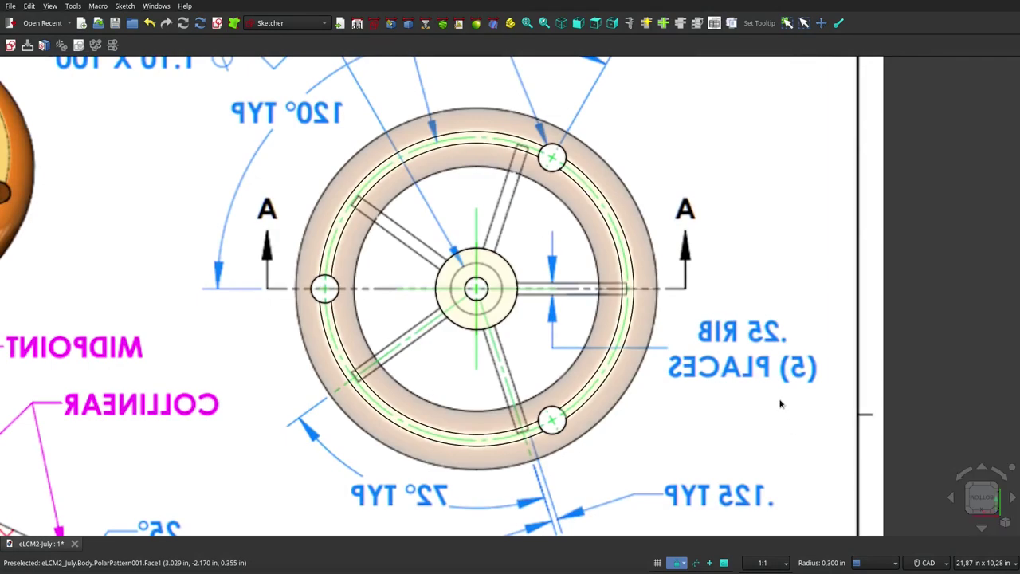
{"action": "left_click", "coordinate": [1012, 470]}
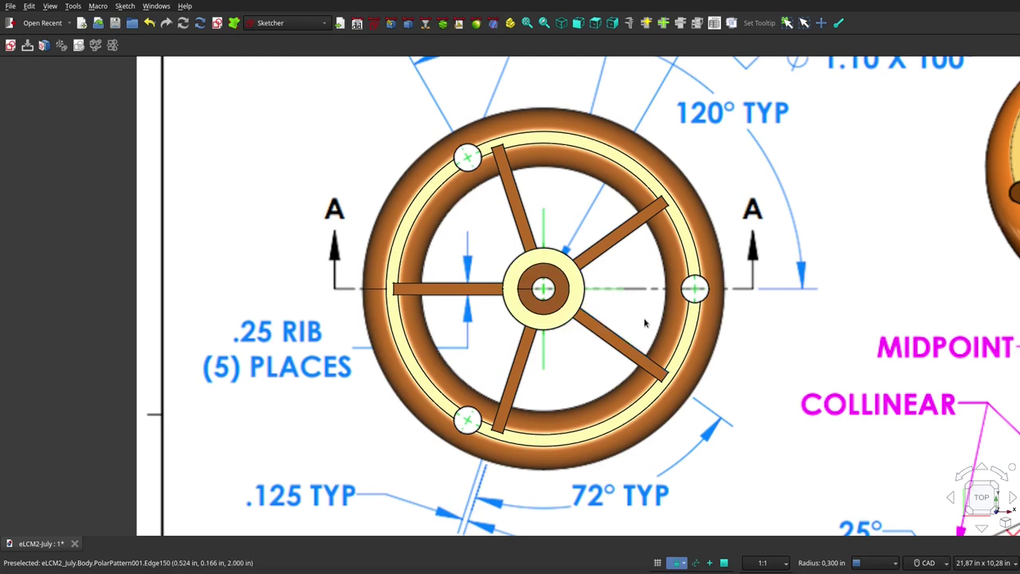
{"action": "left_click", "coordinate": [1012, 471]}
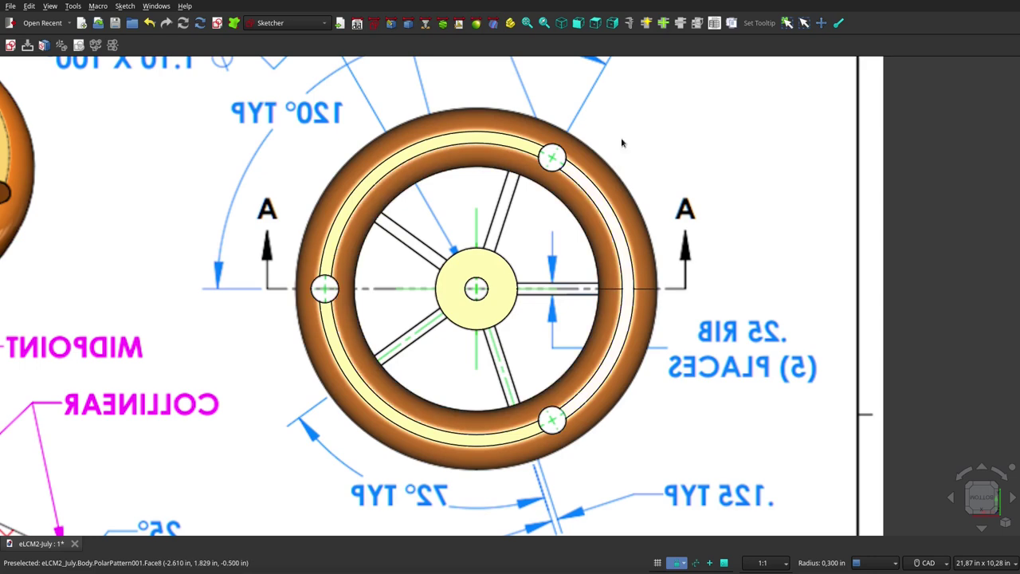
{"action": "left_click", "coordinate": [1012, 469]}
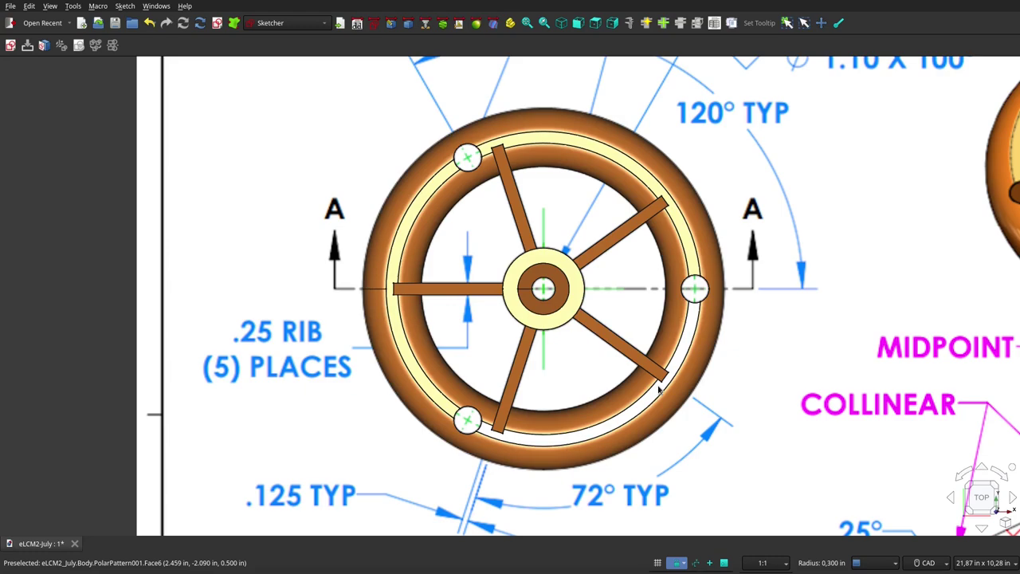
Step: Switch to the isometric view and orbit around the wheel and reference drawing
{"action": "left_click", "coordinate": [561, 23]}
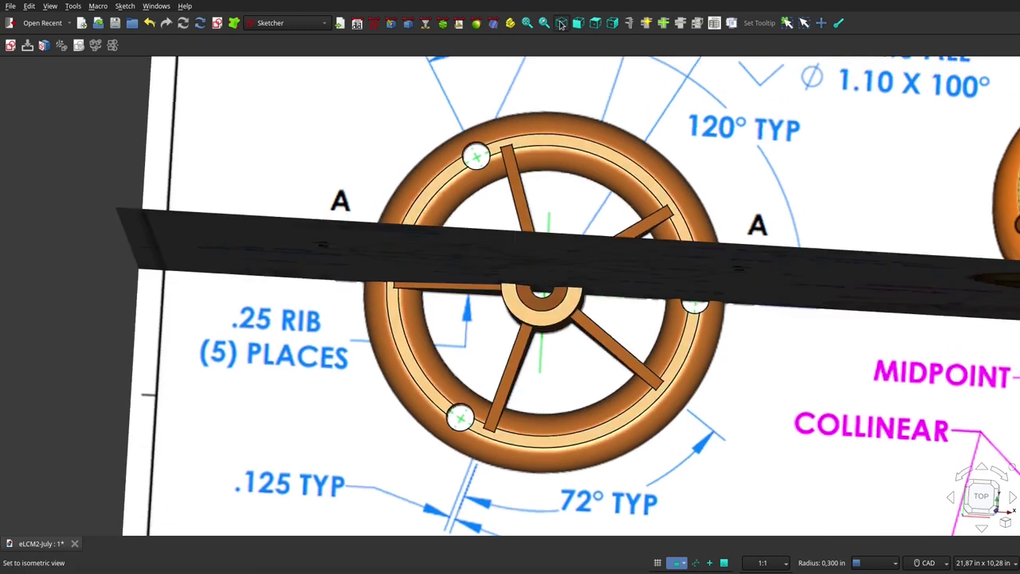
{"action": "scroll", "coordinate": [574, 306], "scroll_direction": "up", "scroll_amount": 2}
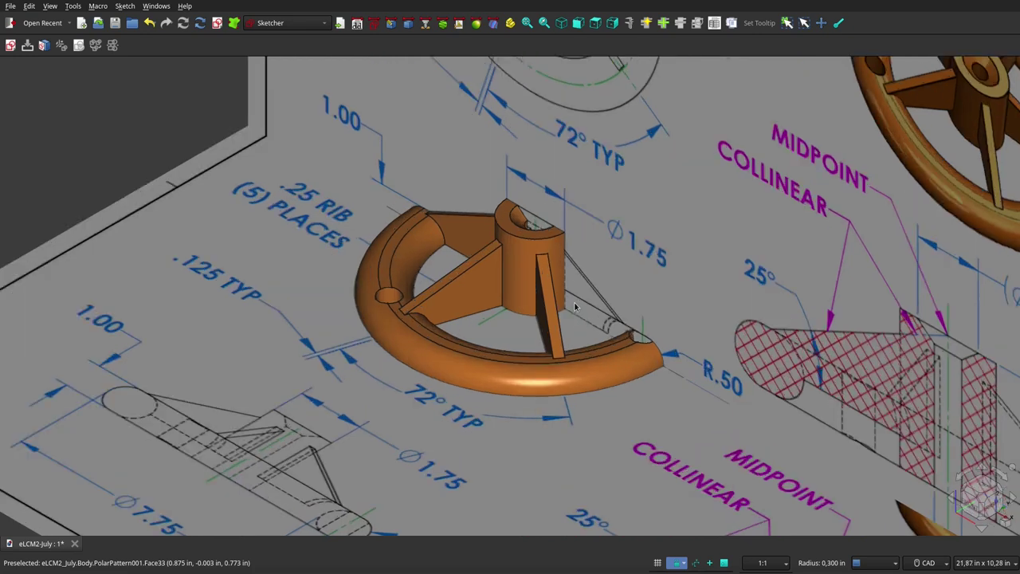
{"action": "scroll", "coordinate": [575, 302], "scroll_direction": "down", "scroll_amount": 2}
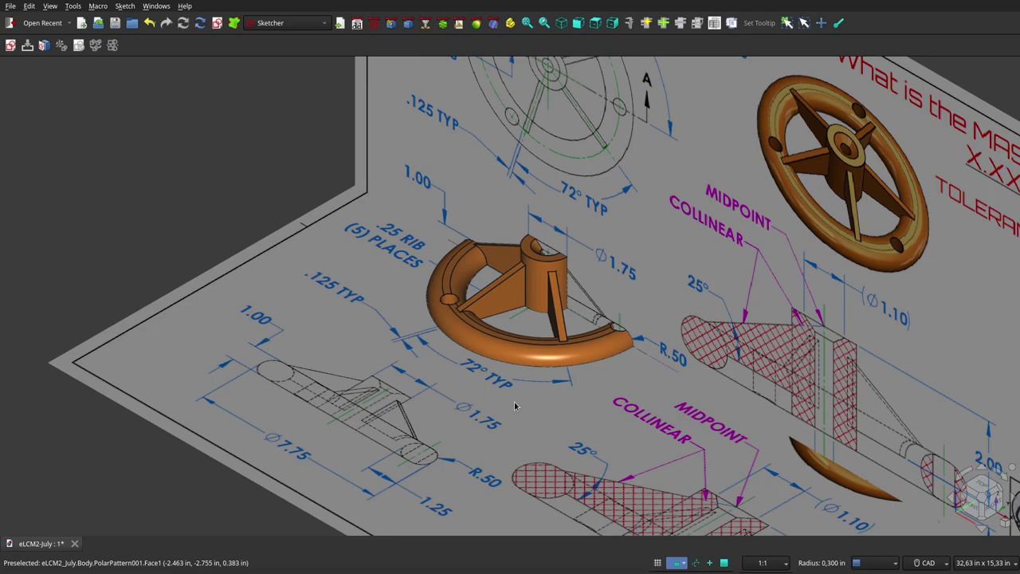
{"action": "mouse_move", "coordinate": [518, 401]}
{"action": "middle_mouse_down"}
{"action": "mouse_move", "coordinate": [532, 405]}
{"action": "mouse_move", "coordinate": [589, 311]}
{"action": "mouse_move", "coordinate": [621, 329]}
{"action": "middle_mouse_up"}
{"action": "scroll", "coordinate": [659, 333], "scroll_direction": "down", "scroll_amount": 2}
{"action": "scroll", "coordinate": [597, 404], "scroll_direction": "up", "scroll_amount": 3}
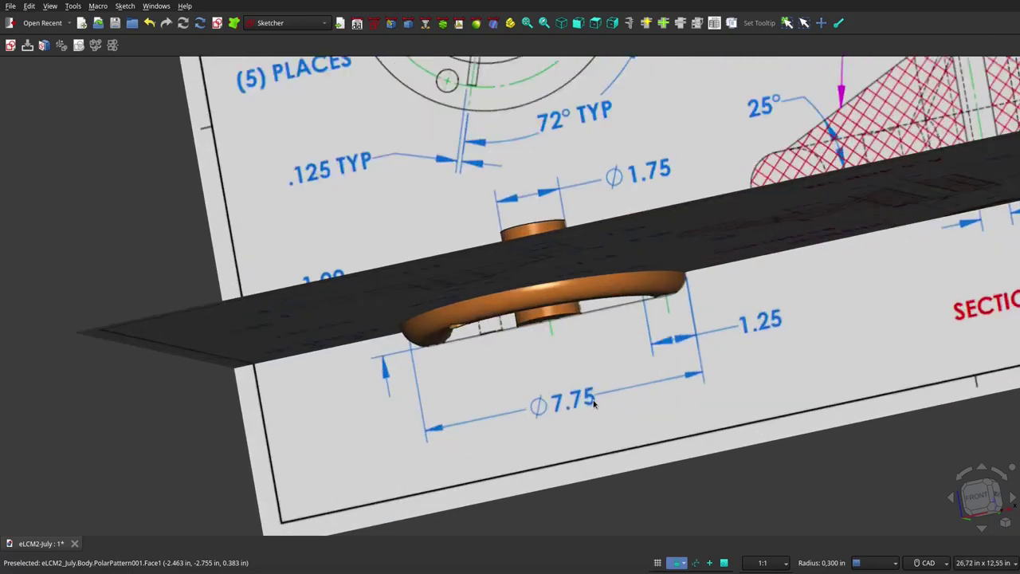
{"action": "scroll", "coordinate": [597, 374], "scroll_direction": "up", "scroll_amount": 2}
Step: Tilt and zoom to compare the wheel rim with the drawing's Ø7.75 diameter
{"action": "mouse_move", "coordinate": [597, 369]}
{"action": "middle_mouse_down"}
{"action": "mouse_move", "coordinate": [582, 306]}
{"action": "mouse_move", "coordinate": [582, 452]}
{"action": "mouse_move", "coordinate": [622, 471]}
{"action": "middle_mouse_up"}
{"action": "scroll", "coordinate": [615, 476], "scroll_direction": "down", "scroll_amount": 2}
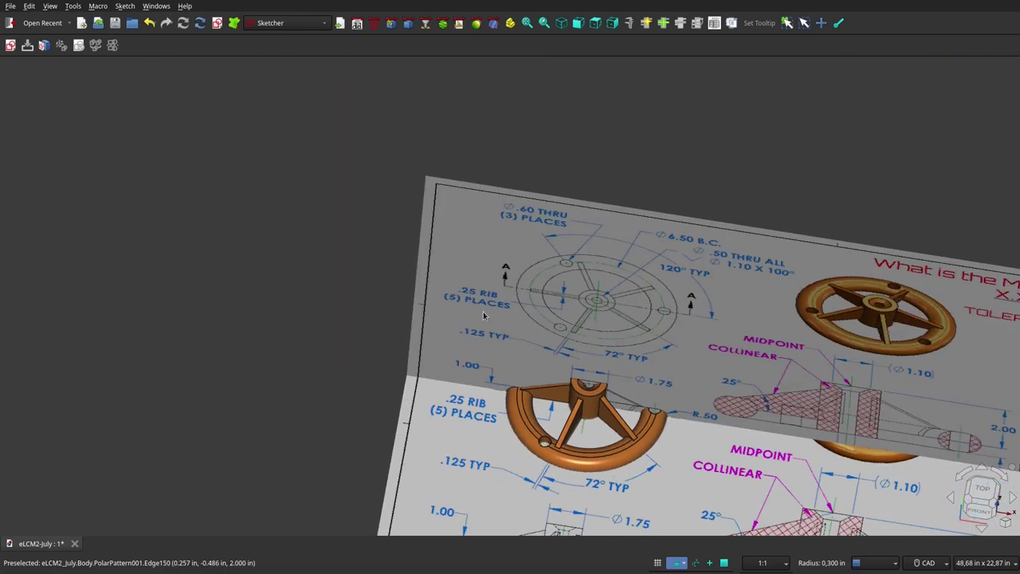
{"action": "scroll", "coordinate": [371, 273], "scroll_direction": "down", "scroll_amount": 2}
{"action": "scroll", "coordinate": [659, 416], "scroll_direction": "up", "scroll_amount": 1}
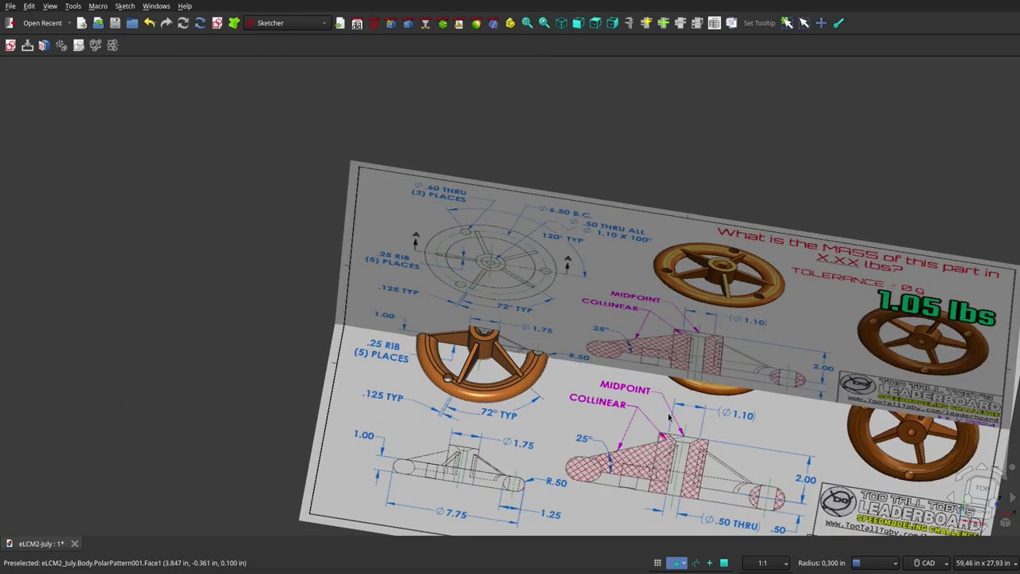
{"action": "scroll", "coordinate": [670, 416], "scroll_direction": "up", "scroll_amount": 1}
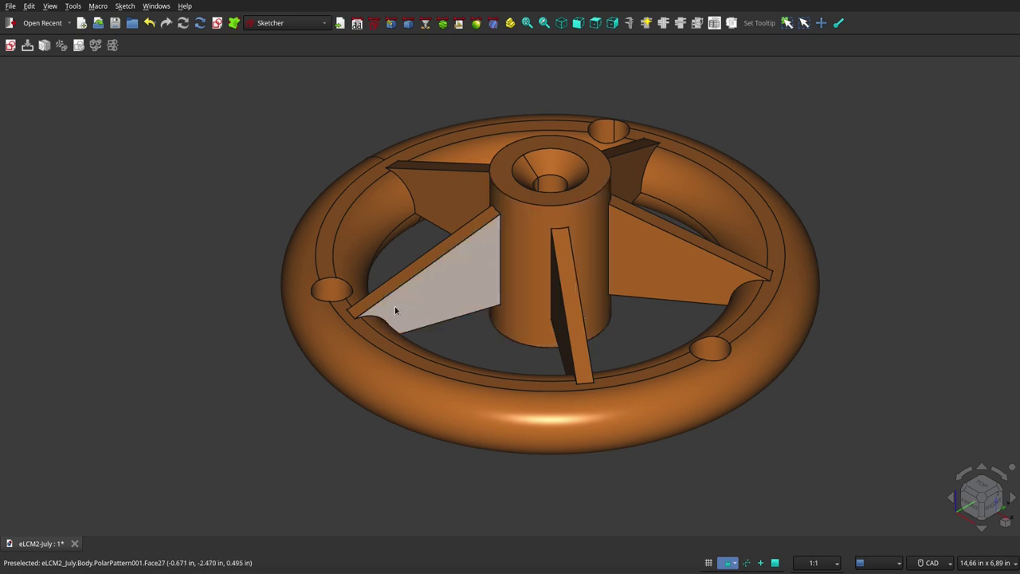
{"action": "mouse_move", "coordinate": [647, 284]}
{"action": "middle_mouse_down"}
{"action": "mouse_move", "coordinate": [617, 295]}
{"action": "mouse_move", "coordinate": [610, 244]}
{"action": "mouse_move", "coordinate": [653, 260]}
{"action": "middle_mouse_up"}
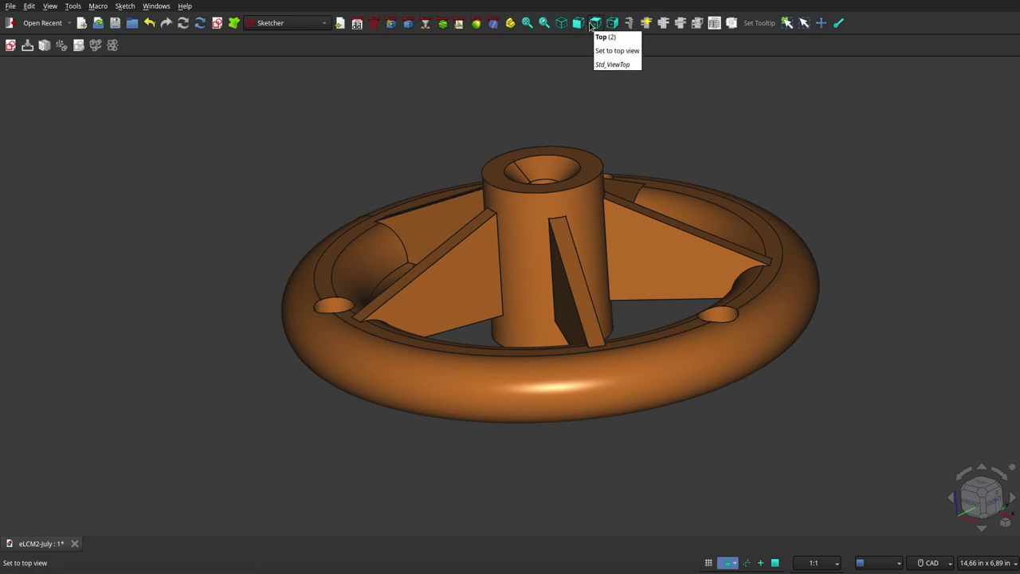
{"action": "left_click", "coordinate": [584, 27]}
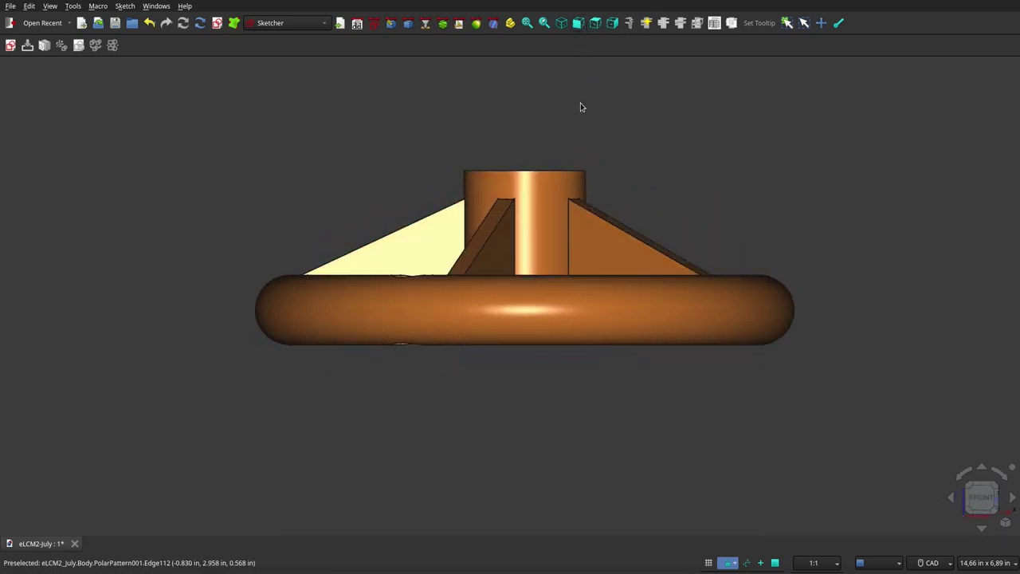
{"action": "mouse_move", "coordinate": [580, 102]}
{"action": "middle_mouse_down"}
{"action": "mouse_move", "coordinate": [582, 132]}
{"action": "mouse_move", "coordinate": [582, 47]}
{"action": "mouse_move", "coordinate": [569, 84]}
{"action": "mouse_move", "coordinate": [566, 141]}
{"action": "mouse_move", "coordinate": [575, 140]}
{"action": "middle_mouse_up"}
{"action": "left_click", "coordinate": [595, 24]}
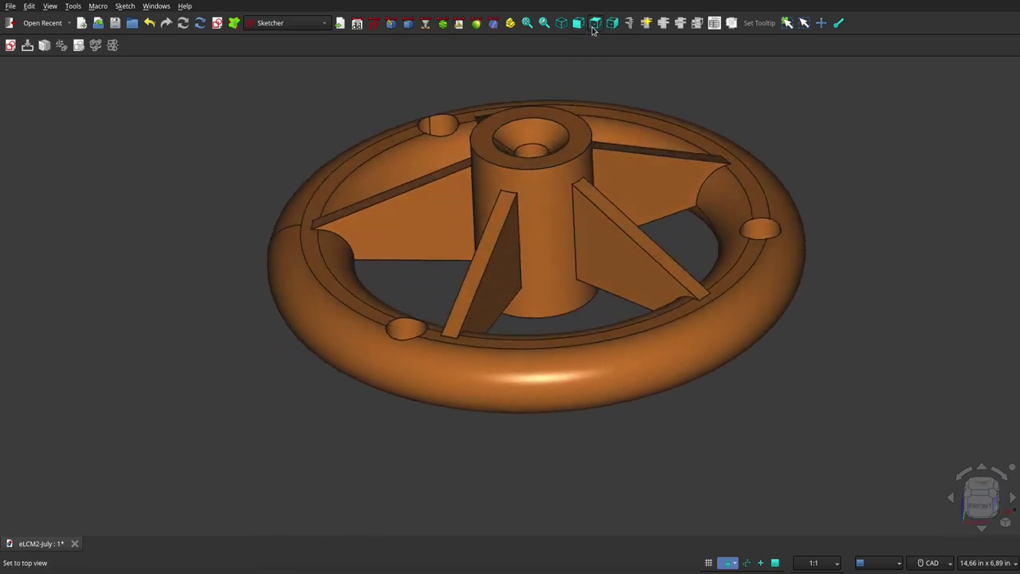
{"action": "mouse_move", "coordinate": [505, 289]}
{"action": "middle_mouse_down"}
{"action": "mouse_move", "coordinate": [550, 310]}
{"action": "mouse_move", "coordinate": [579, 285]}
{"action": "mouse_move", "coordinate": [583, 236]}
{"action": "mouse_move", "coordinate": [523, 211]}
{"action": "mouse_move", "coordinate": [482, 232]}
{"action": "mouse_move", "coordinate": [506, 193]}
{"action": "mouse_move", "coordinate": [534, 246]}
{"action": "mouse_move", "coordinate": [630, 119]}
{"action": "middle_mouse_up"}
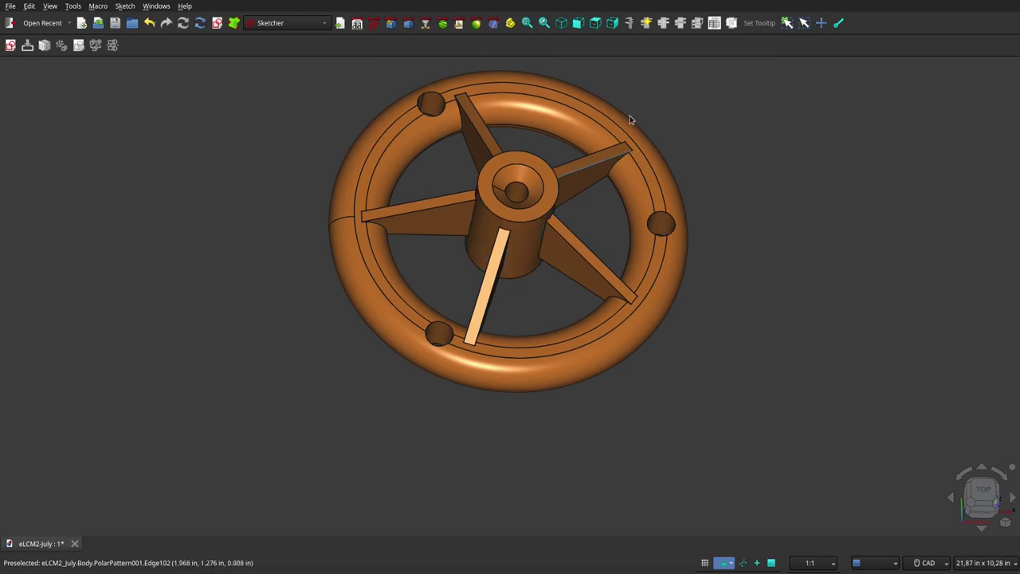
{"action": "left_click", "coordinate": [614, 23]}
{"action": "mouse_move", "coordinate": [580, 152]}
{"action": "middle_mouse_down"}
{"action": "mouse_move", "coordinate": [574, 236]}
{"action": "mouse_move", "coordinate": [592, 205]}
{"action": "mouse_move", "coordinate": [596, 144]}
{"action": "mouse_move", "coordinate": [574, 249]}
{"action": "mouse_move", "coordinate": [594, 160]}
{"action": "middle_mouse_up"}
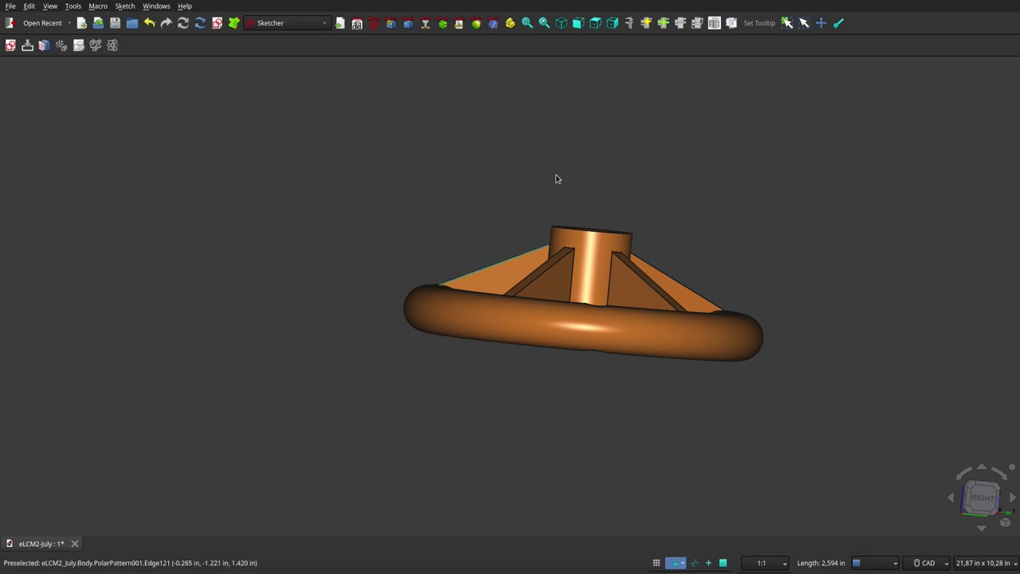
{"action": "key", "text": "shift+space"}
{"action": "mouse_move", "coordinate": [527, 173]}
{"action": "middle_mouse_down"}
{"action": "mouse_move", "coordinate": [578, 263]}
{"action": "mouse_move", "coordinate": [585, 96]}
{"action": "mouse_move", "coordinate": [528, 141]}
{"action": "mouse_move", "coordinate": [518, 167]}
{"action": "mouse_move", "coordinate": [526, 190]}
{"action": "middle_mouse_up"}
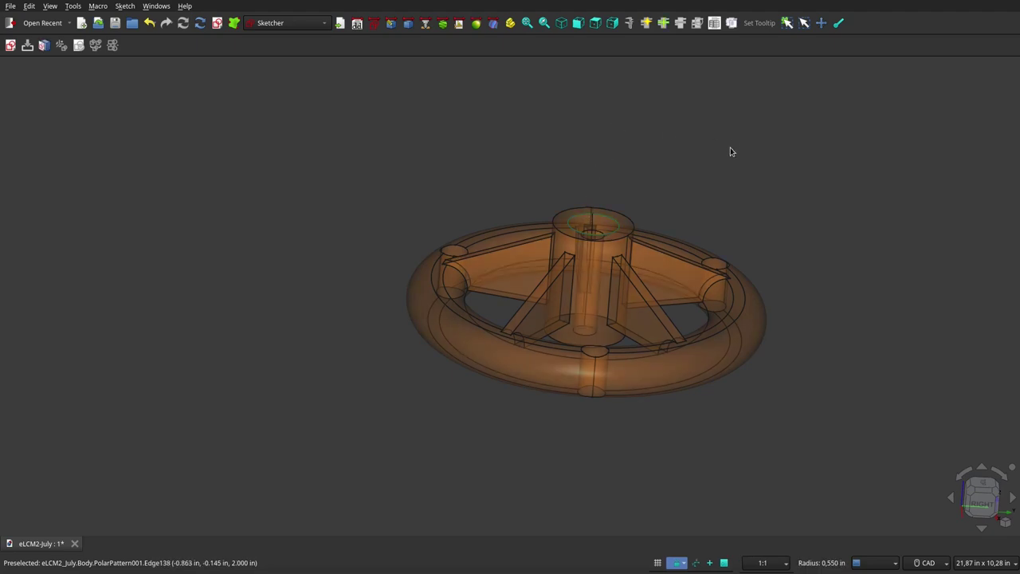
{"action": "scroll", "coordinate": [721, 203], "scroll_direction": "up", "scroll_amount": 2}
{"action": "scroll", "coordinate": [701, 223], "scroll_direction": "up", "scroll_amount": 2}
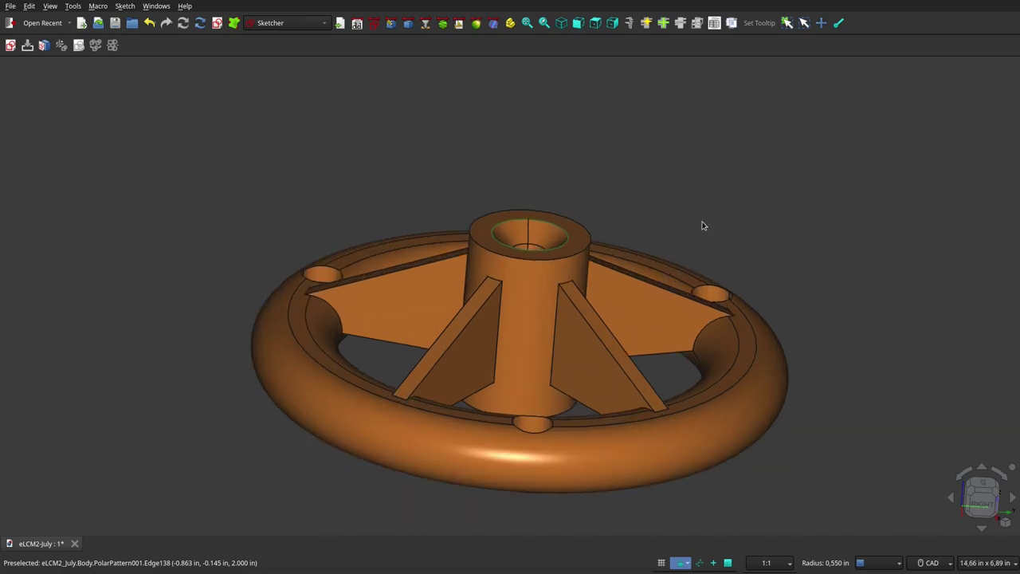
{"action": "scroll", "coordinate": [568, 110], "scroll_direction": "down", "scroll_amount": 2}
{"action": "mouse_move", "coordinate": [568, 110]}
{"action": "middle_mouse_down"}
{"action": "mouse_move", "coordinate": [674, 128]}
{"action": "mouse_move", "coordinate": [585, 102]}
{"action": "middle_mouse_up"}
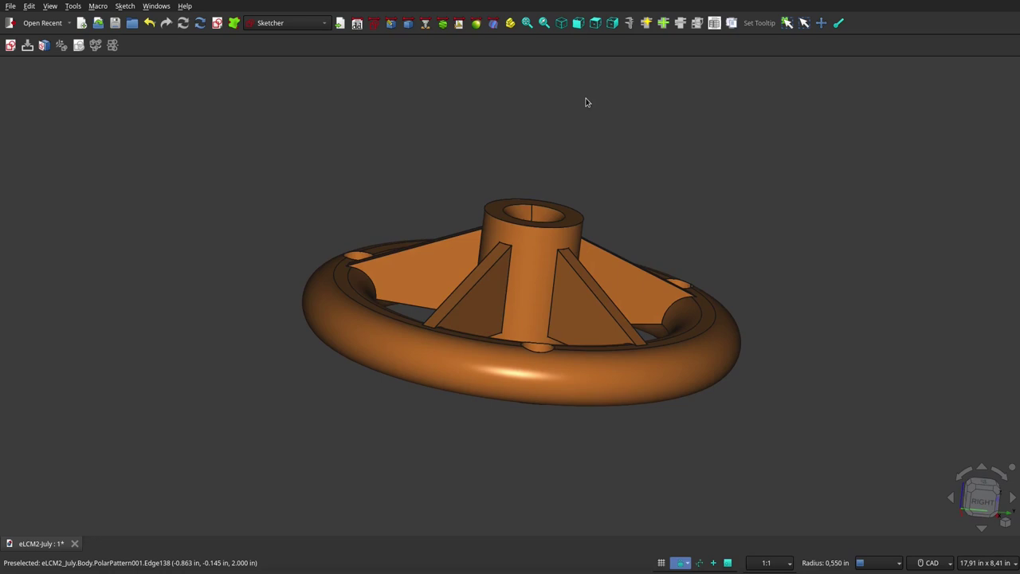
{"action": "mouse_move", "coordinate": [592, 142]}
{"action": "middle_mouse_down"}
{"action": "mouse_move", "coordinate": [547, 205]}
{"action": "mouse_move", "coordinate": [475, 200]}
{"action": "mouse_move", "coordinate": [441, 152]}
{"action": "mouse_move", "coordinate": [451, 96]}
{"action": "mouse_move", "coordinate": [467, 96]}
{"action": "mouse_move", "coordinate": [499, 141]}
{"action": "mouse_move", "coordinate": [558, 168]}
{"action": "mouse_move", "coordinate": [592, 164]}
{"action": "mouse_move", "coordinate": [591, 95]}
{"action": "mouse_move", "coordinate": [576, 77]}
{"action": "mouse_move", "coordinate": [577, 208]}
{"action": "mouse_move", "coordinate": [558, 293]}
{"action": "mouse_move", "coordinate": [549, 78]}
{"action": "middle_mouse_up"}
{"action": "scroll", "coordinate": [558, 293], "scroll_direction": "down", "scroll_amount": 3}
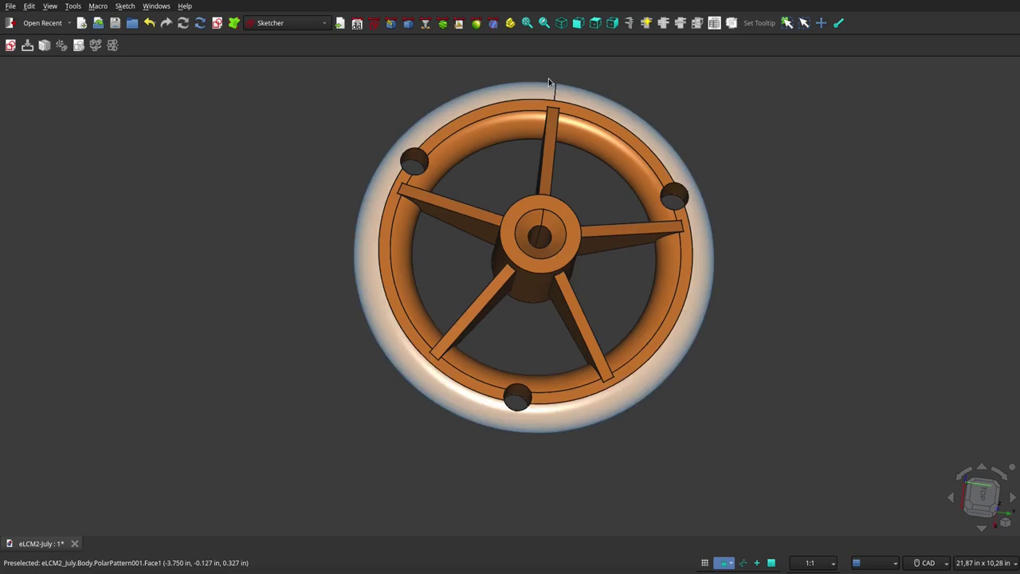
{"action": "scroll", "coordinate": [548, 78], "scroll_direction": "up", "scroll_amount": 4}
{"action": "scroll", "coordinate": [548, 78], "scroll_direction": "down", "scroll_amount": 3}
{"action": "scroll", "coordinate": [536, 275], "scroll_direction": "down", "scroll_amount": 1}
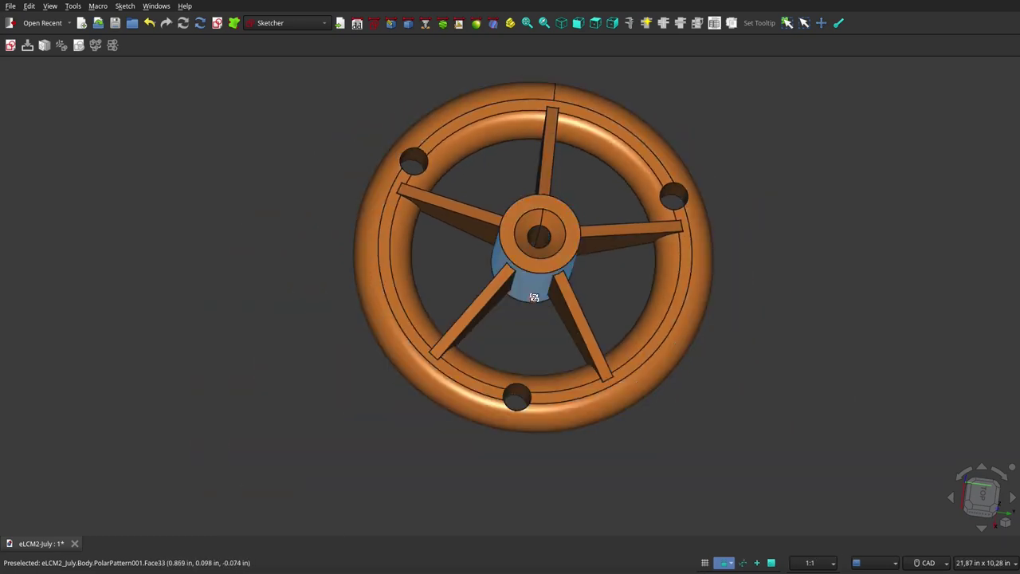
{"action": "mouse_move", "coordinate": [534, 297]}
{"action": "middle_mouse_down"}
{"action": "mouse_move", "coordinate": [526, 107]}
{"action": "mouse_move", "coordinate": [519, 178]}
{"action": "mouse_move", "coordinate": [555, 198]}
{"action": "mouse_move", "coordinate": [720, 228]}
{"action": "mouse_move", "coordinate": [733, 168]}
{"action": "mouse_move", "coordinate": [654, 114]}
{"action": "mouse_move", "coordinate": [518, 100]}
{"action": "mouse_move", "coordinate": [439, 112]}
{"action": "mouse_move", "coordinate": [414, 157]}
{"action": "mouse_move", "coordinate": [415, 215]}
{"action": "mouse_move", "coordinate": [474, 324]}
{"action": "mouse_move", "coordinate": [594, 359]}
{"action": "mouse_move", "coordinate": [694, 344]}
{"action": "mouse_move", "coordinate": [757, 298]}
{"action": "mouse_move", "coordinate": [781, 253]}
{"action": "mouse_move", "coordinate": [778, 189]}
{"action": "middle_mouse_up"}
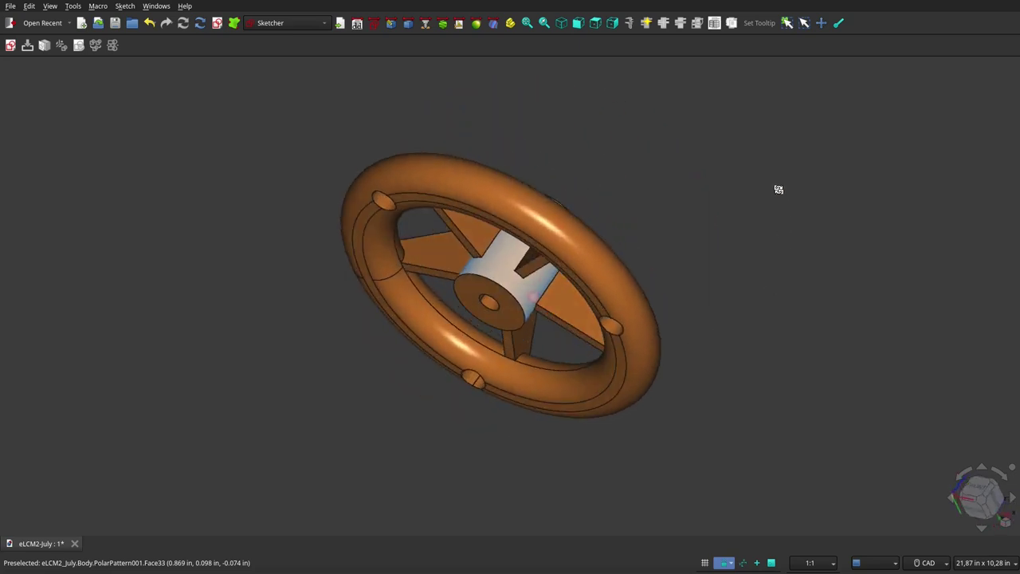
{"action": "right_click", "coordinate": [761, 203]}
{"action": "left_click", "coordinate": [722, 236]}
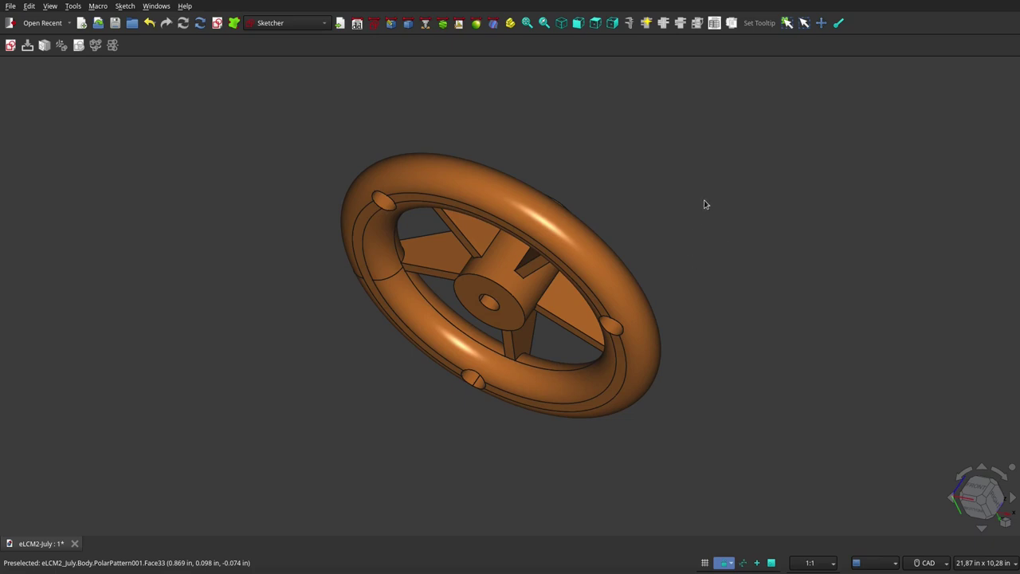
{"action": "middle_click_drag", "start_coordinate": [704, 205], "coordinate": [688, 244]}
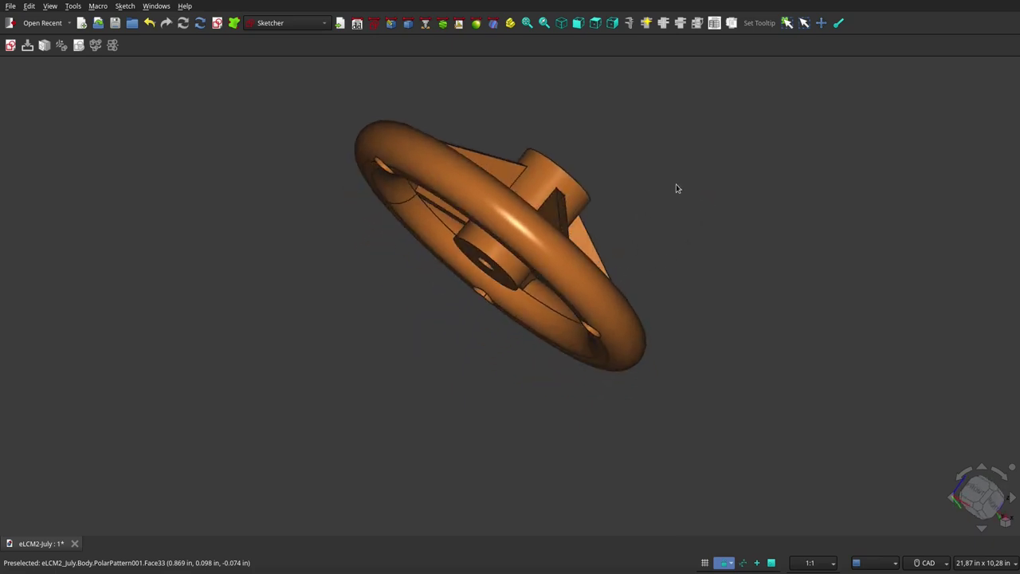
{"action": "mouse_move", "coordinate": [676, 188]}
{"action": "middle_mouse_down"}
{"action": "mouse_move", "coordinate": [665, 212]}
{"action": "mouse_move", "coordinate": [499, 289]}
{"action": "mouse_move", "coordinate": [477, 335]}
{"action": "middle_mouse_up"}
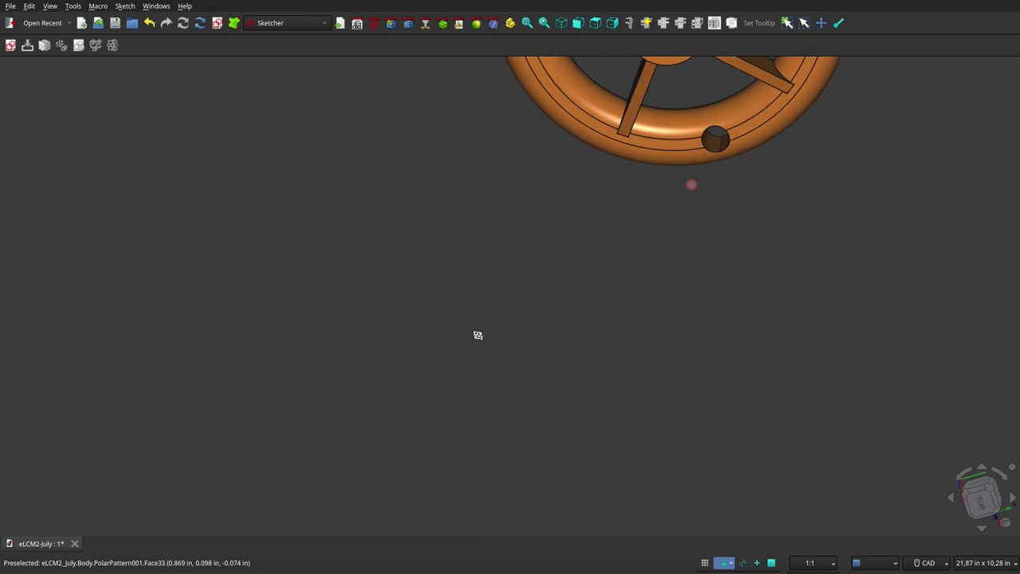
{"action": "scroll", "coordinate": [475, 336], "scroll_direction": "down", "scroll_amount": 4}
{"action": "scroll", "coordinate": [491, 306], "scroll_direction": "down", "scroll_amount": 2}
{"action": "scroll", "coordinate": [544, 172], "scroll_direction": "up", "scroll_amount": 5}
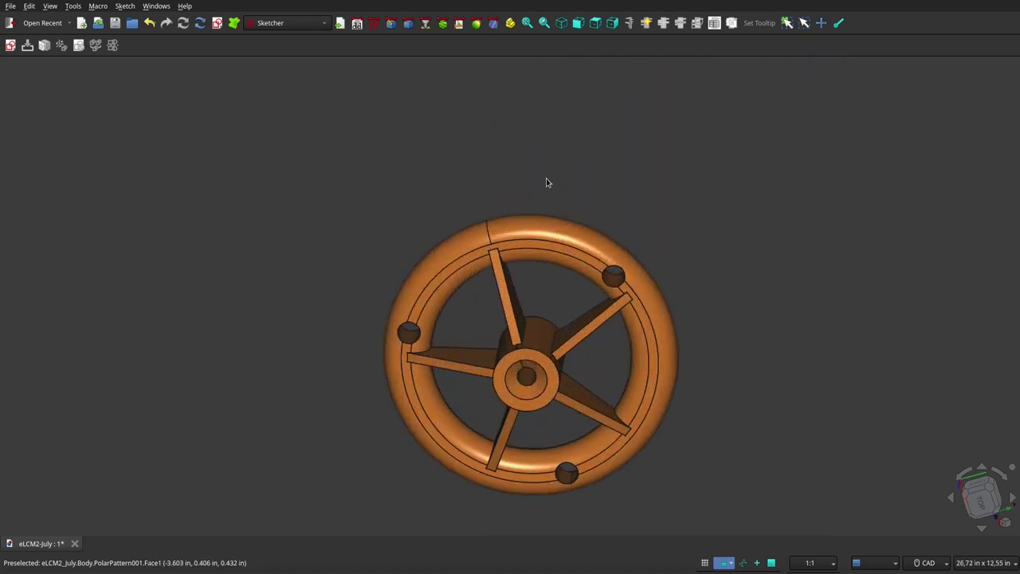
{"action": "scroll", "coordinate": [547, 431], "scroll_direction": "up", "scroll_amount": 3}
{"action": "middle_click_drag", "start_coordinate": [547, 426], "coordinate": [561, 224]}
{"action": "scroll", "coordinate": [561, 224], "scroll_direction": "down", "scroll_amount": 3}
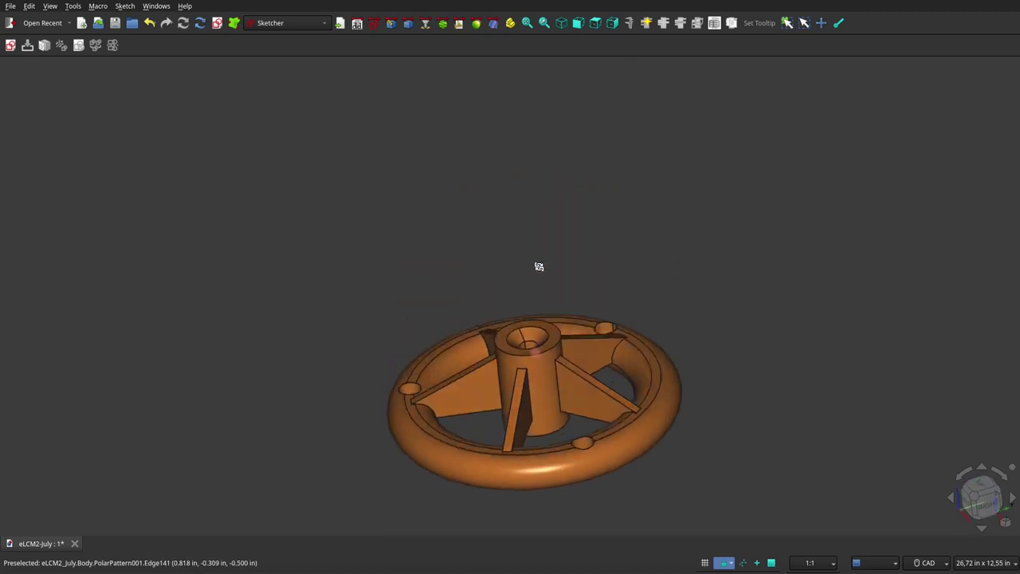